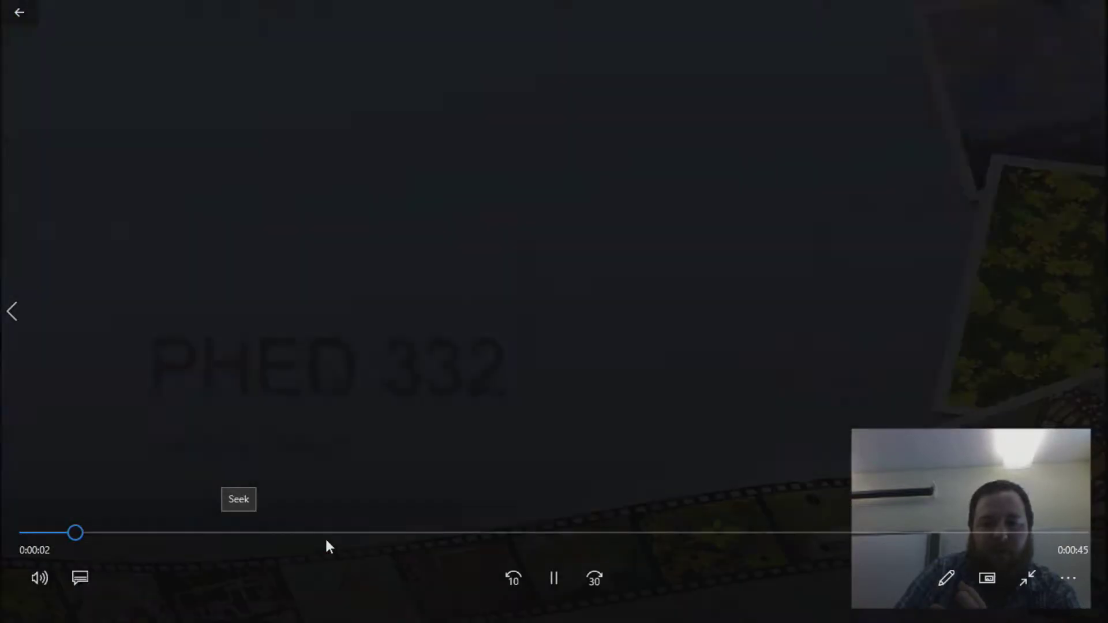
# Skip through the 47-second recording to its final Handing In slide, then close Movies & TV.
pyautogui.click(324, 532)
pyautogui.click(635, 532)
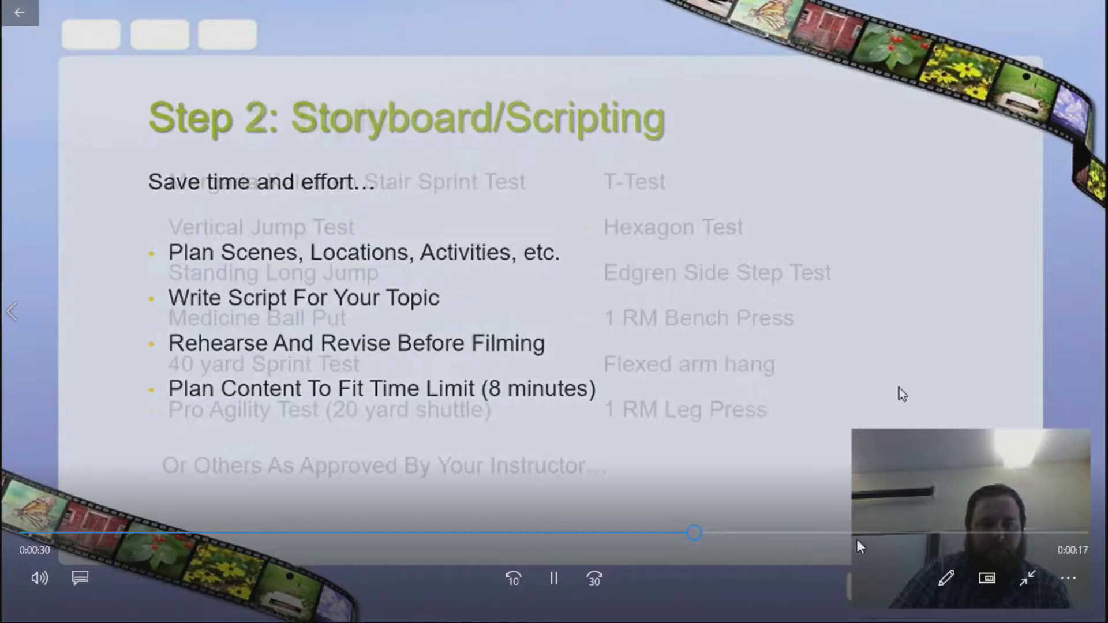
pyautogui.click(1030, 532)
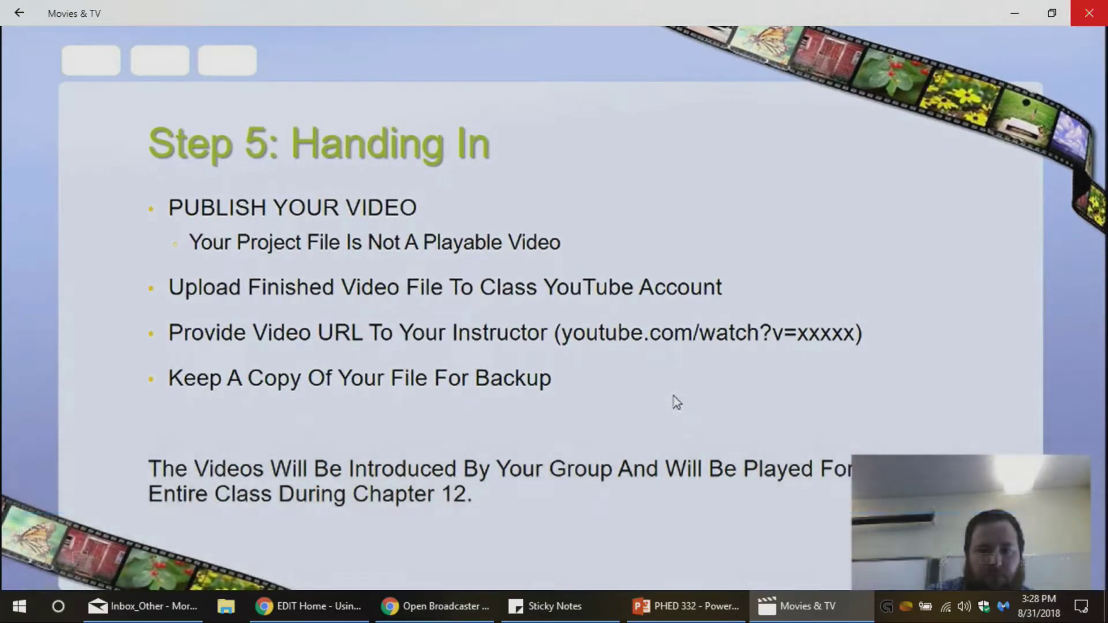
pyautogui.hotkey('alt', 'F4')
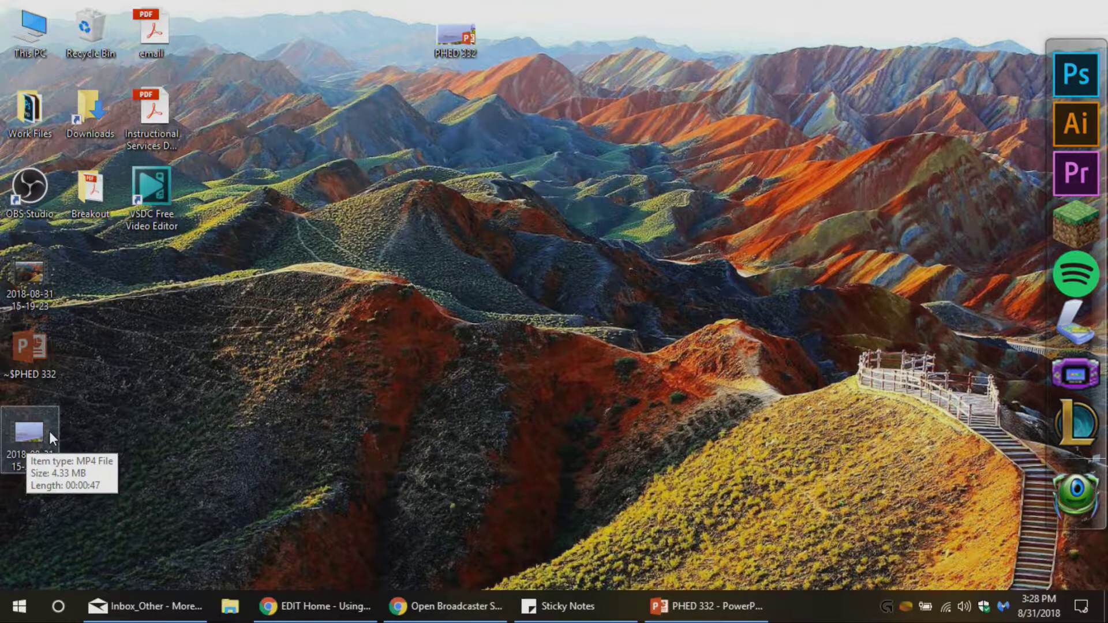
# Rename the desktop MP4 to 'Presentation - ' followed by the presenter's first name.
pyautogui.rightClick(49, 431)
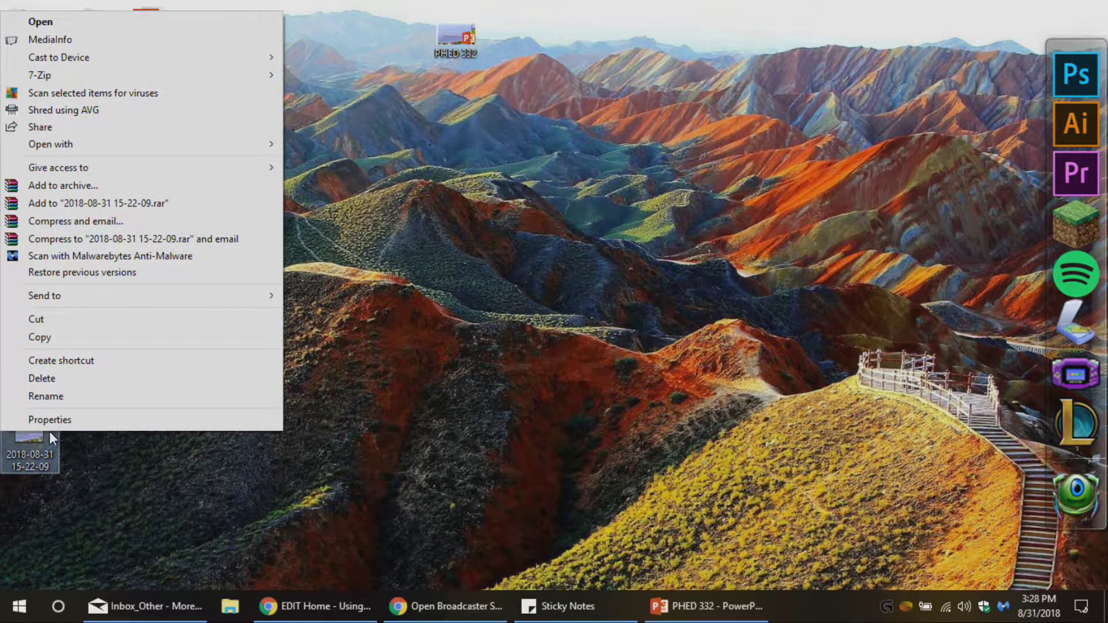
pyautogui.click(87, 397)
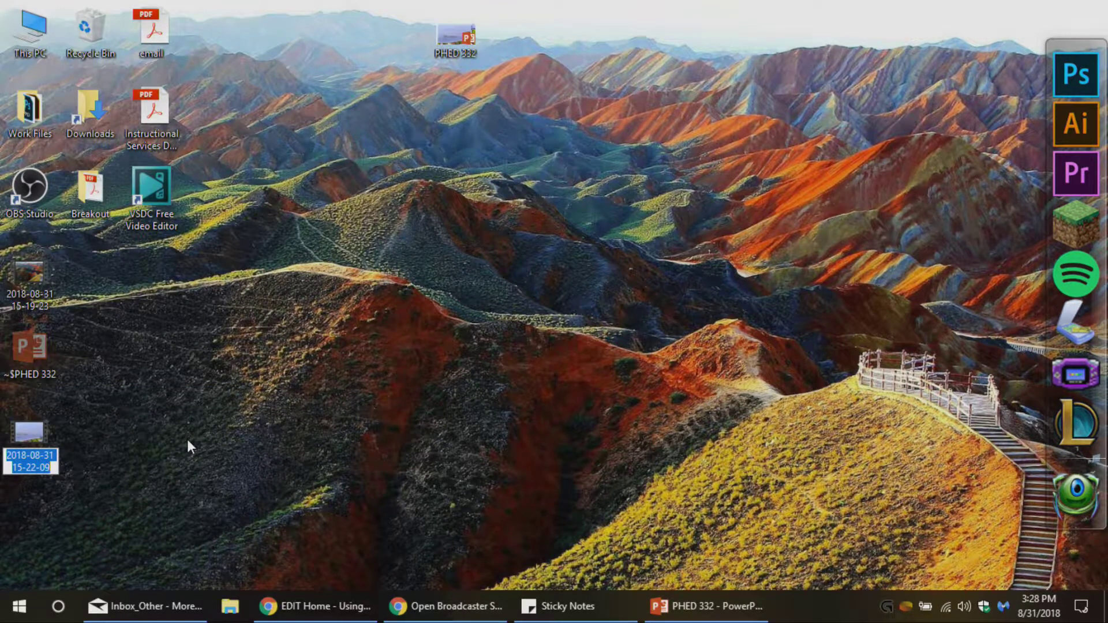
pyautogui.write('Presenta')
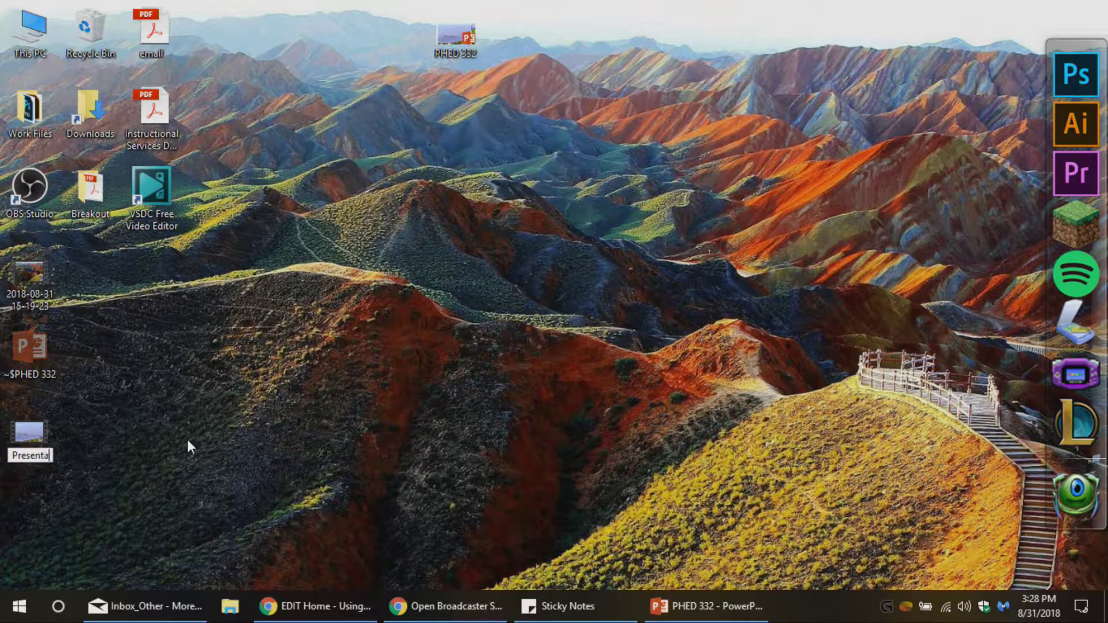
pyautogui.press('BackSpace')
pyautogui.write('ation - Jo')
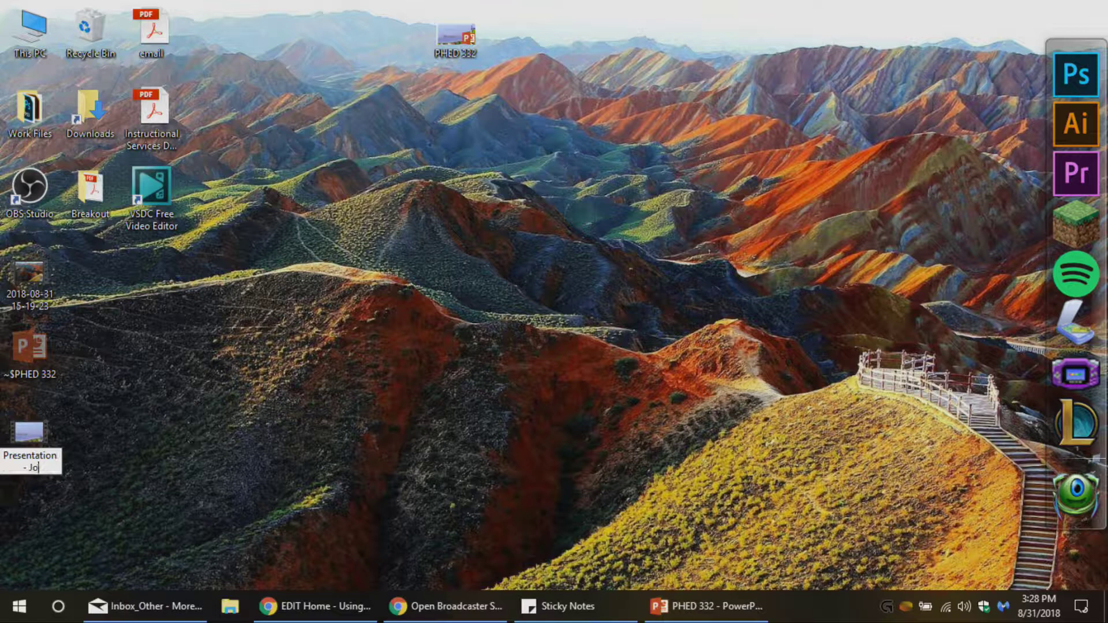
pyautogui.write('e')
pyautogui.press('Return')
pyautogui.click(173, 442)
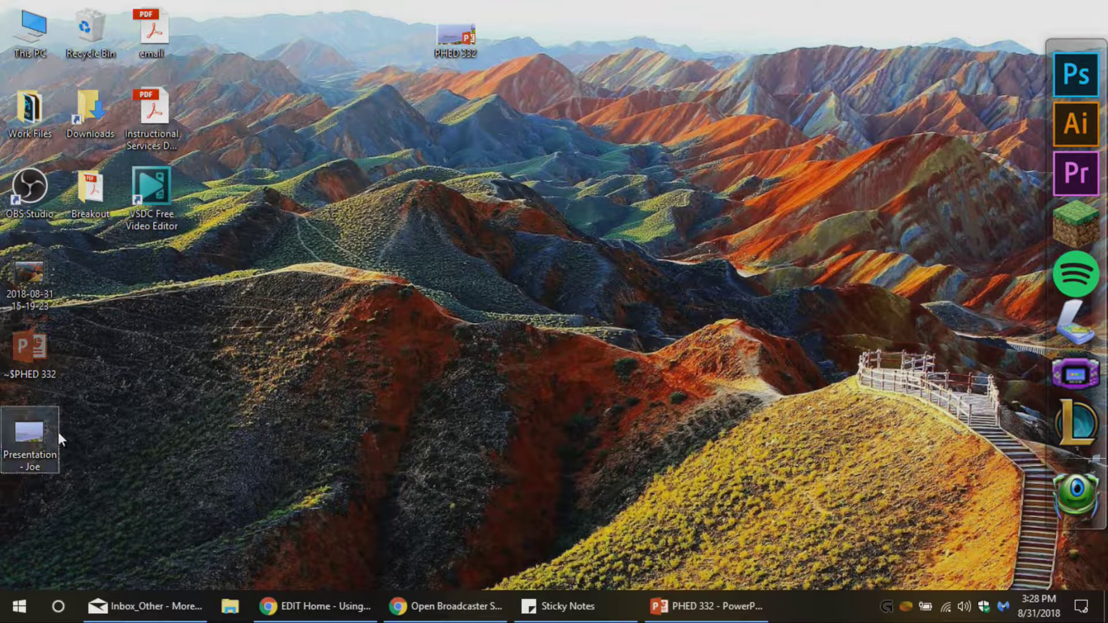
# Copy the renamed video file and clear the desktop selection.
pyautogui.rightClick(42, 438)
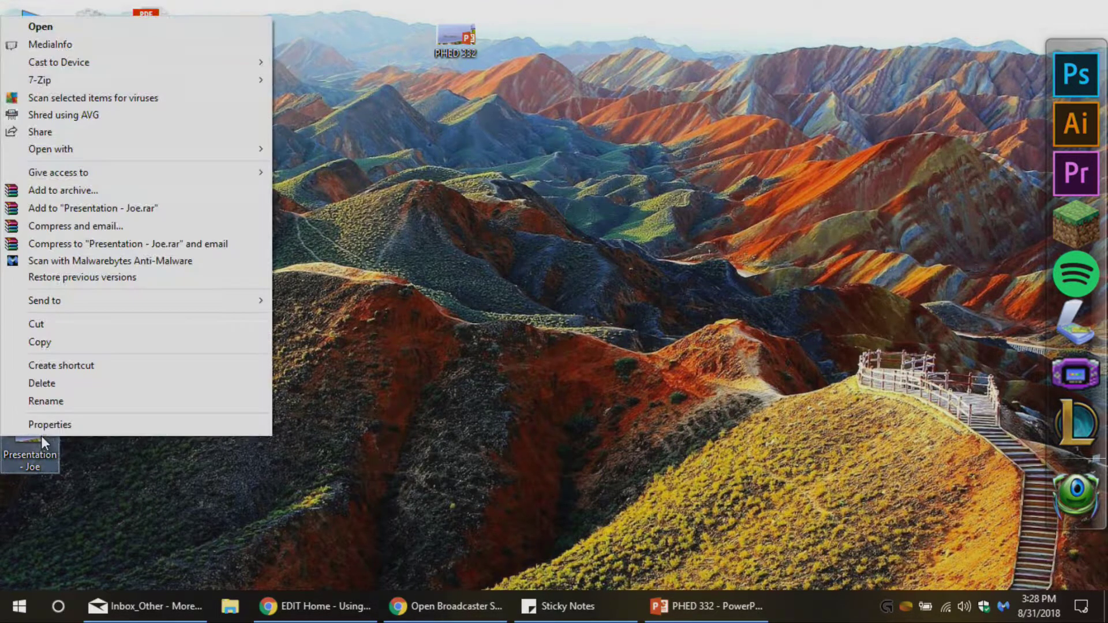
pyautogui.click(50, 341)
pyautogui.click(260, 372)
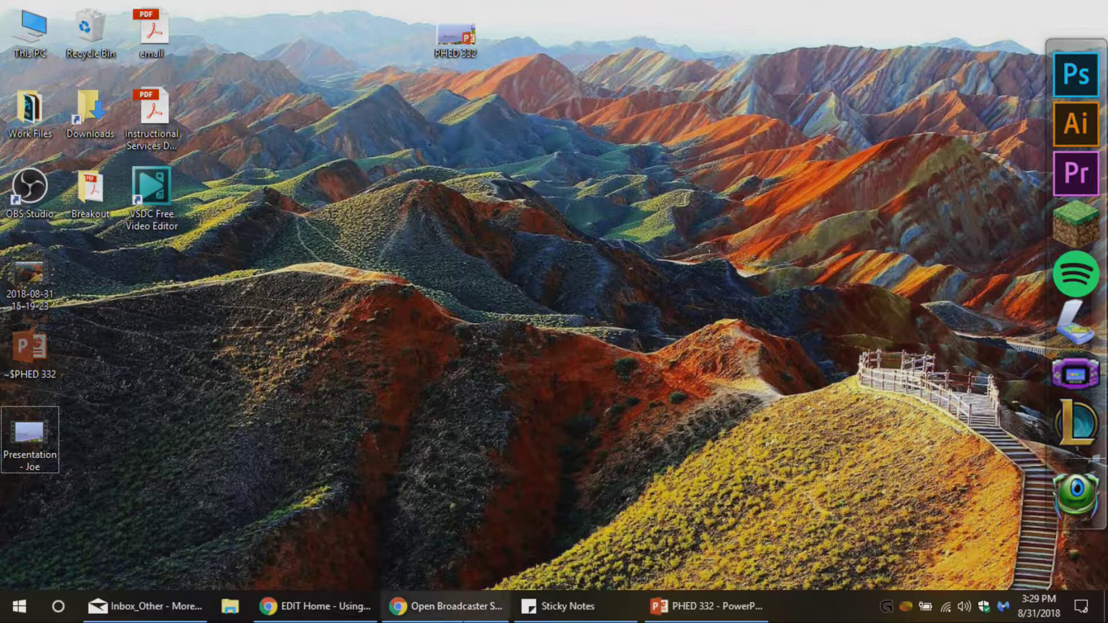
pyautogui.moveTo(451, 617)
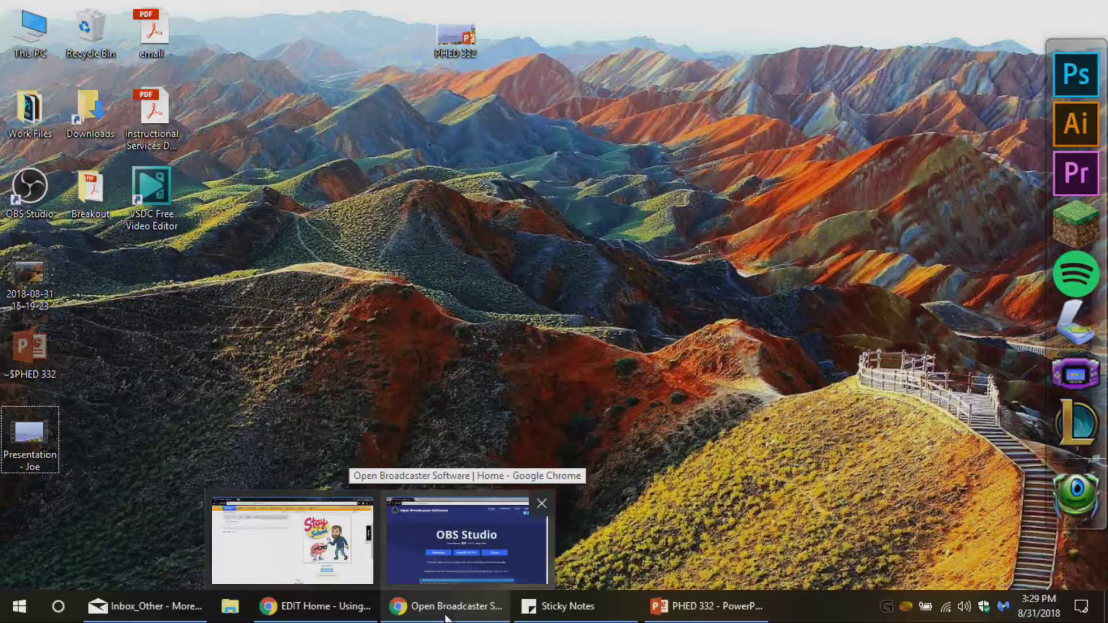
# Sign in to YouTube in Chrome with the class account's email and password.
pyautogui.click(449, 616)
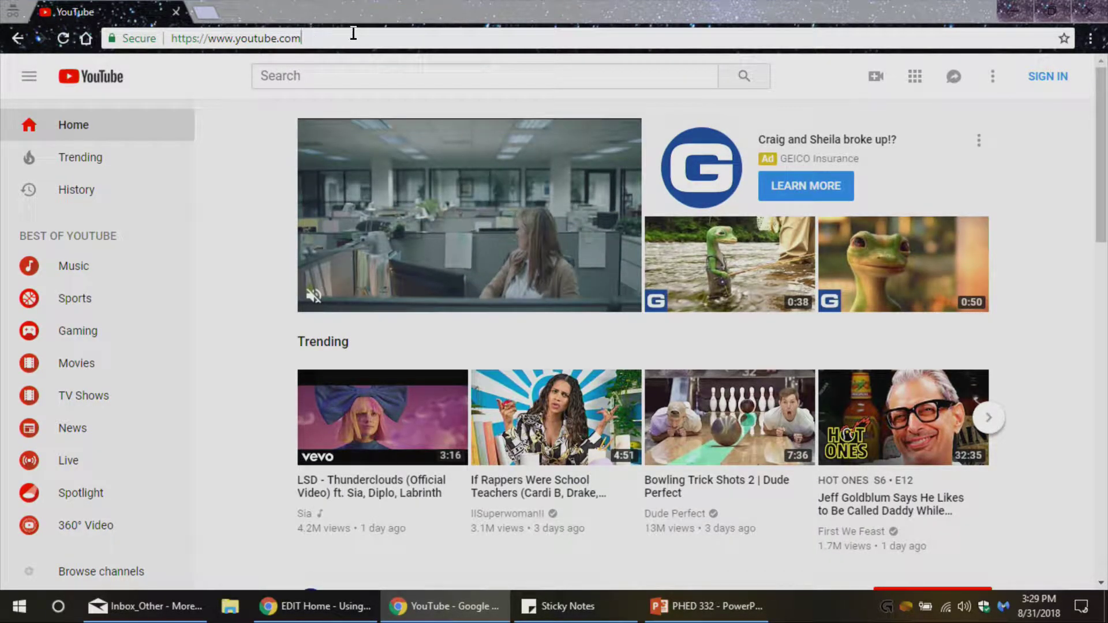
pyautogui.click(1044, 76)
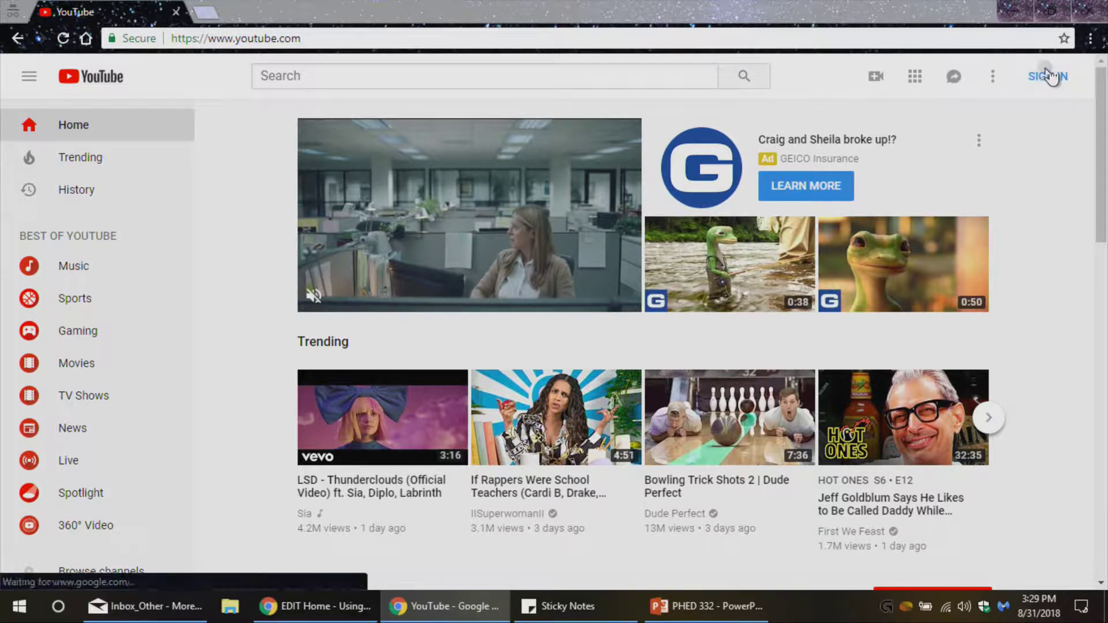
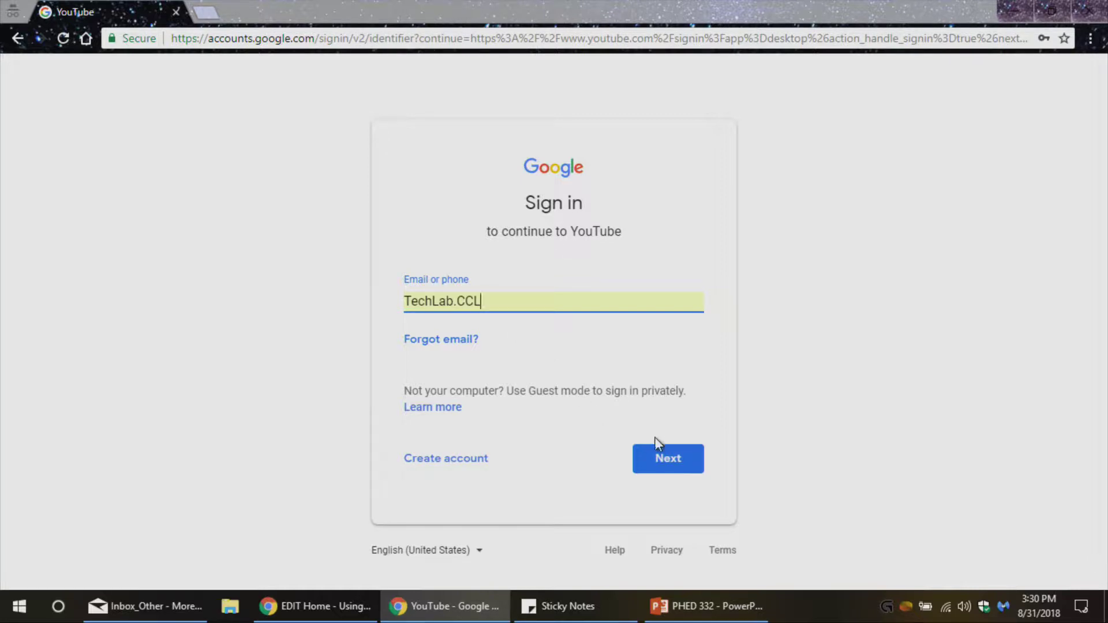
pyautogui.click(645, 460)
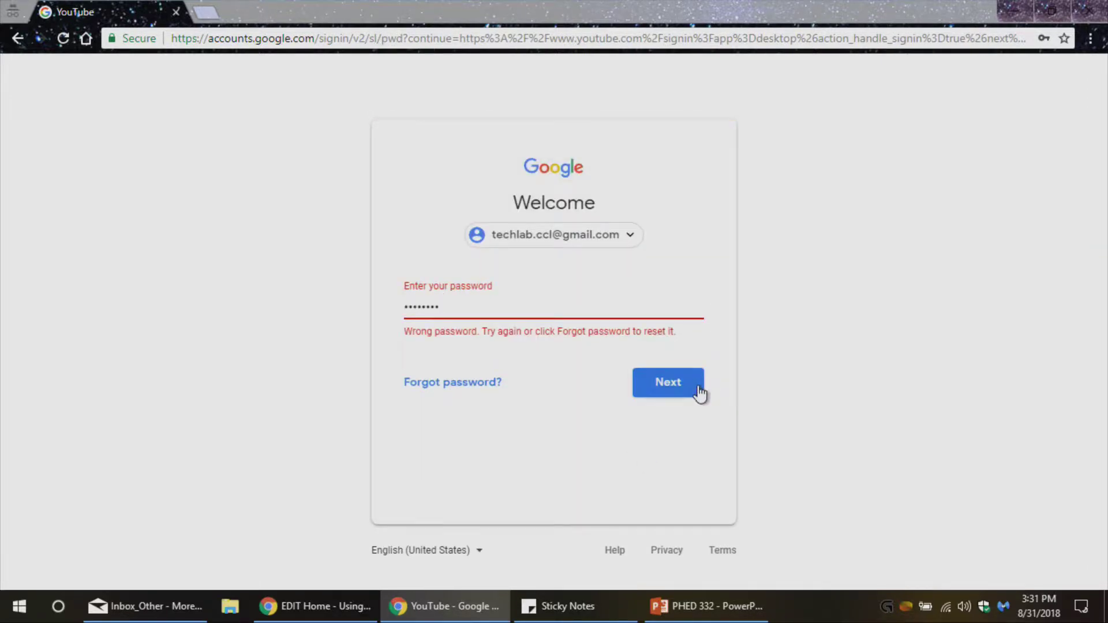
pyautogui.click(696, 381)
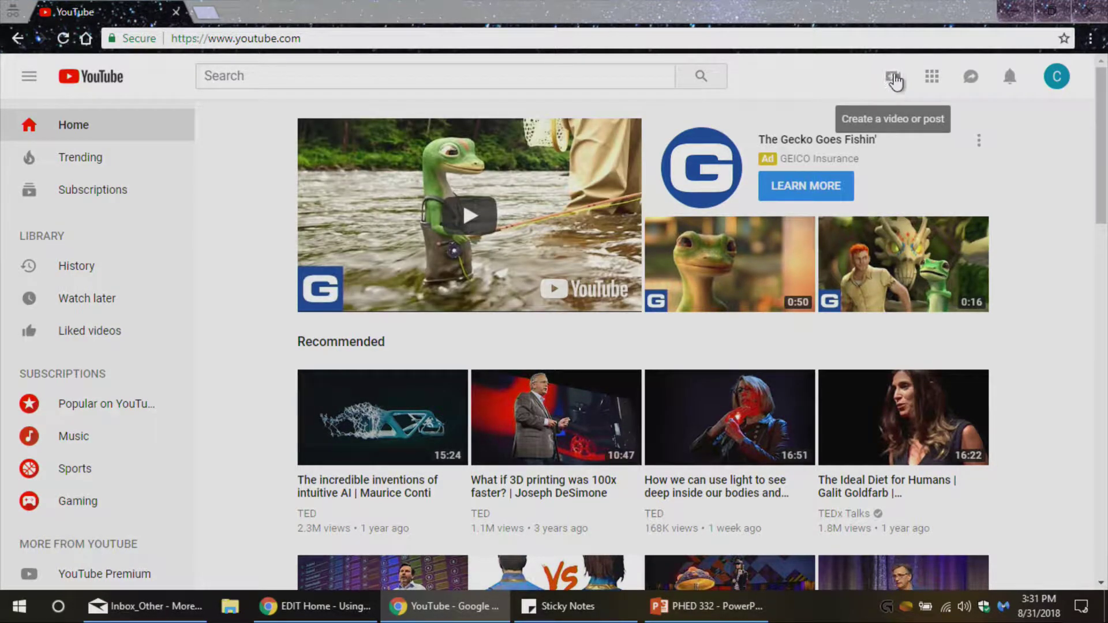
# Choose Upload video from YouTube's Create menu.
pyautogui.click(891, 81)
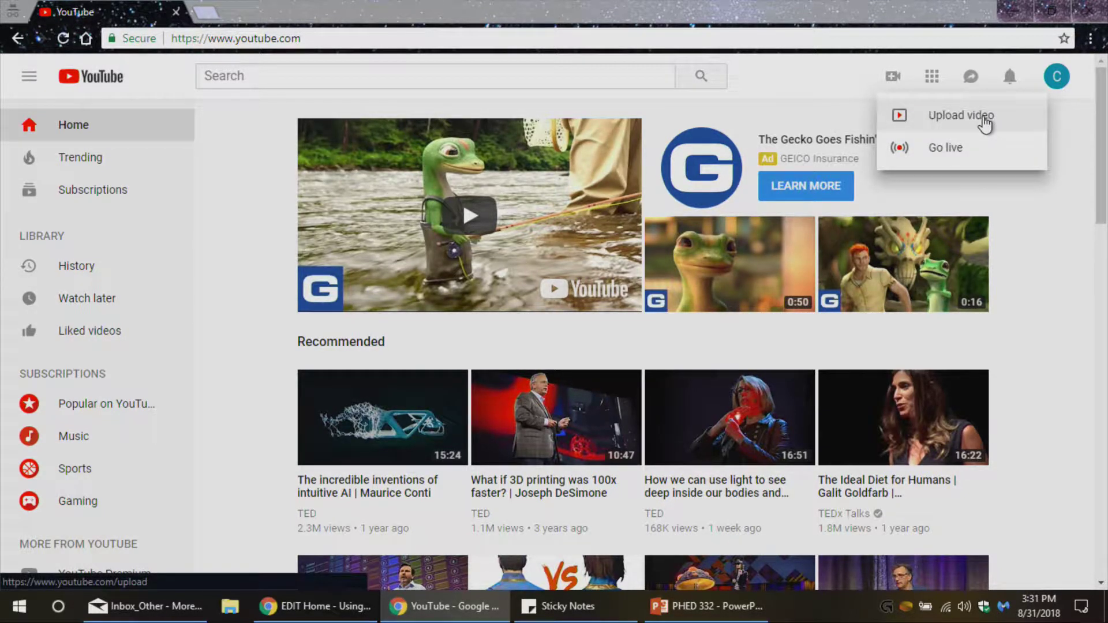
pyautogui.click(984, 118)
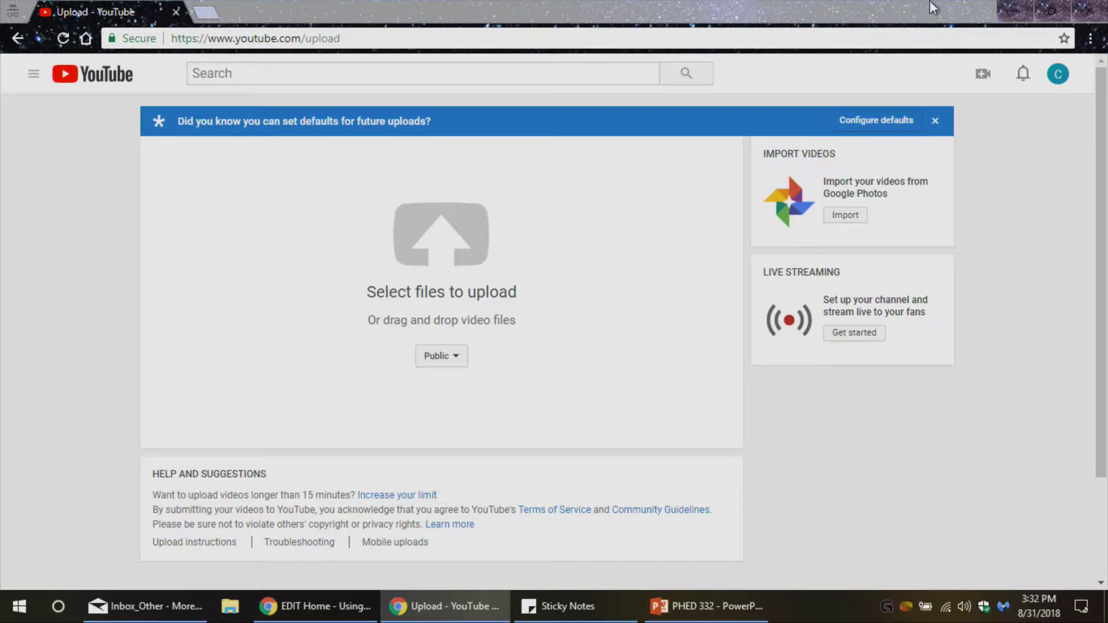
pyautogui.click(1049, 10)
pyautogui.moveTo(340, 19); pyautogui.dragTo(424, 15)
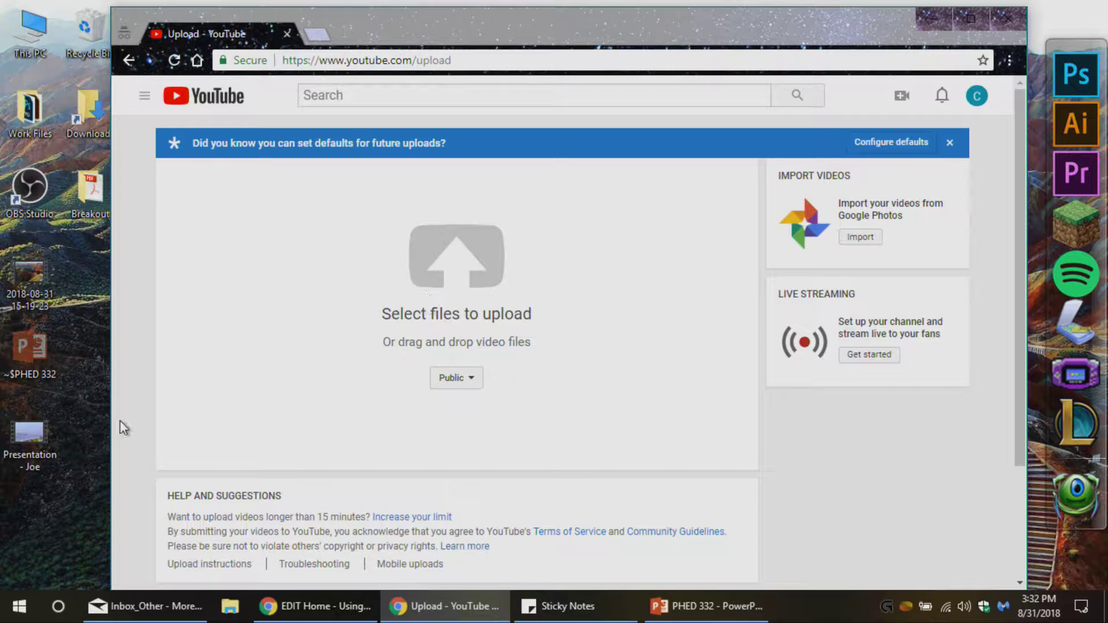
pyautogui.click(978, 13)
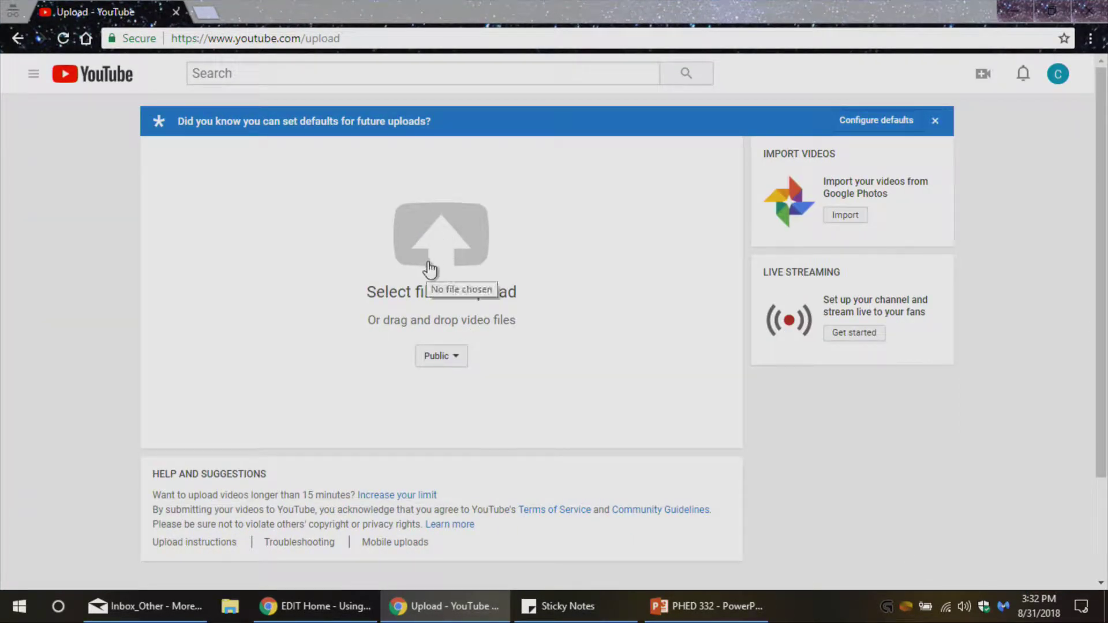
pyautogui.click(449, 270)
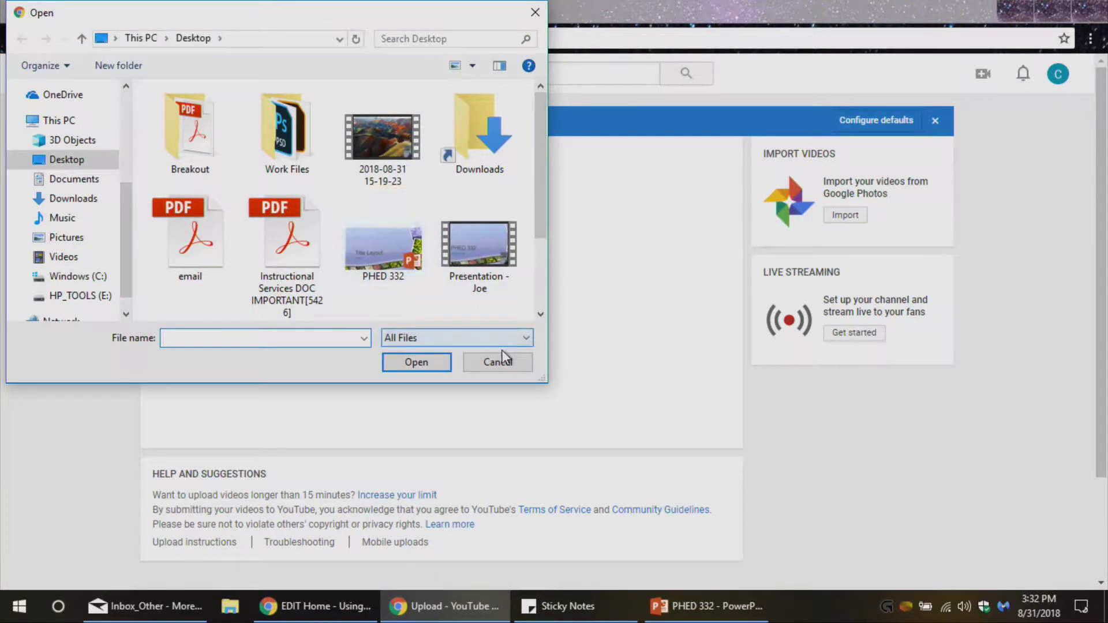
pyautogui.click(500, 363)
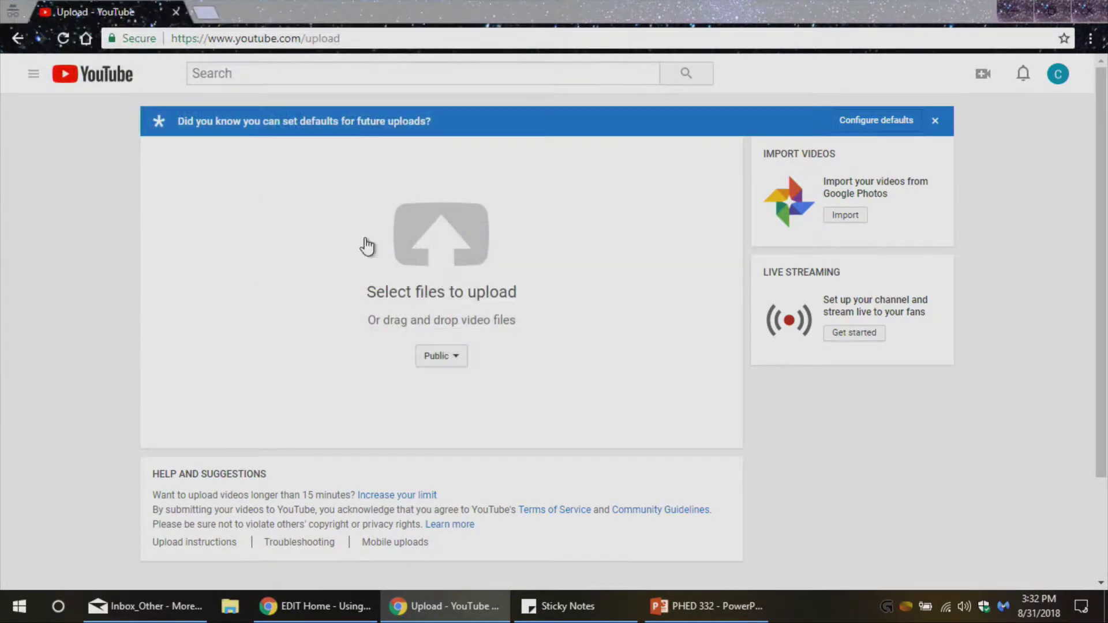
pyautogui.click(454, 357)
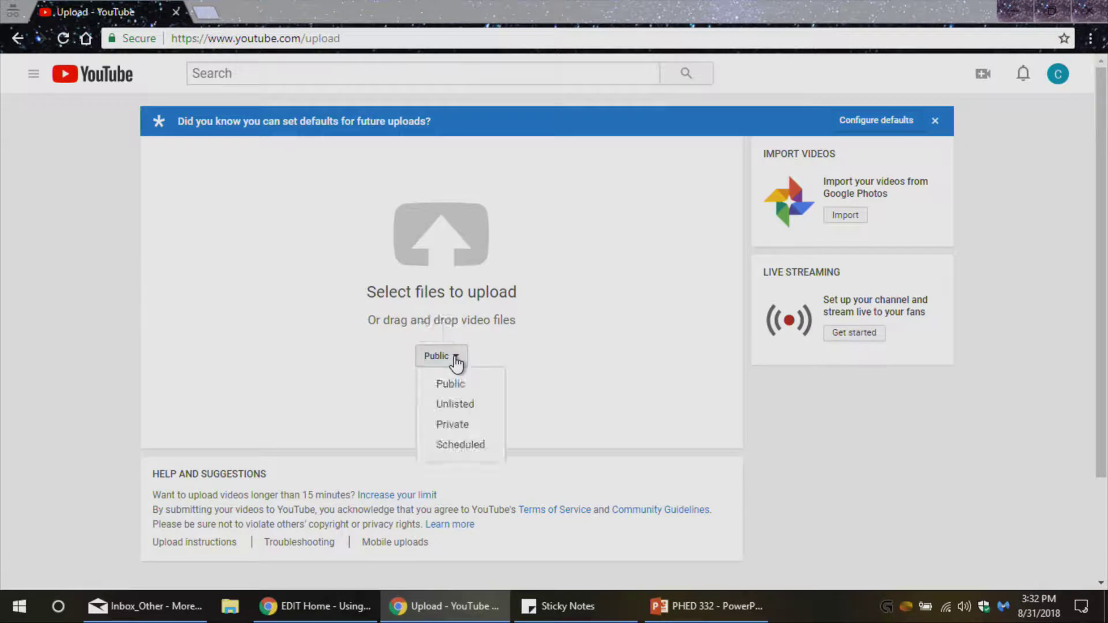
pyautogui.click(460, 407)
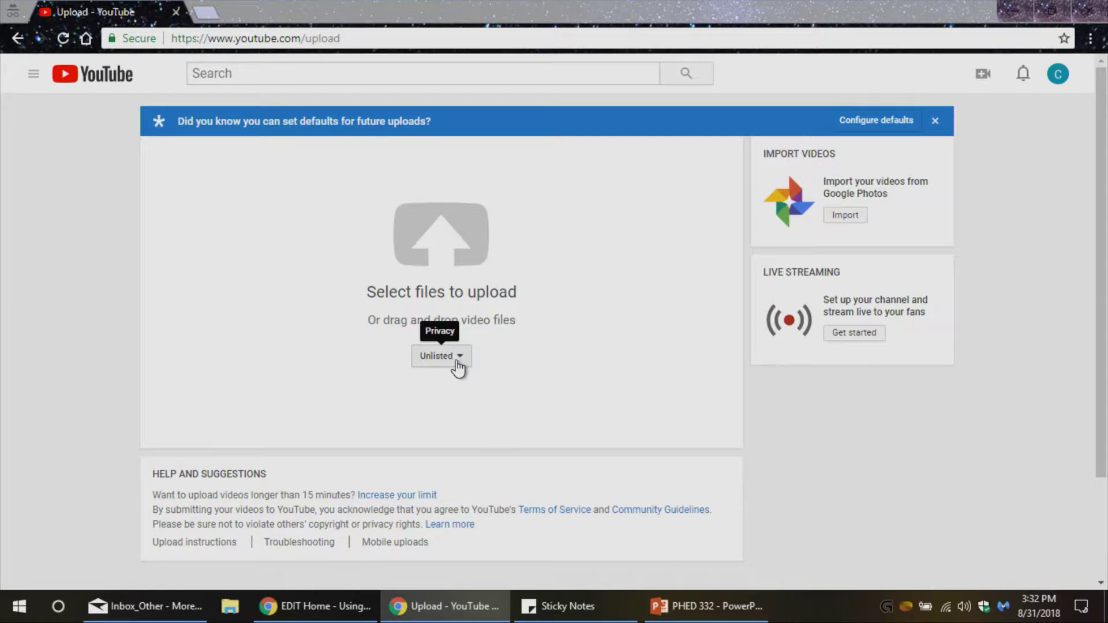
pyautogui.click(458, 366)
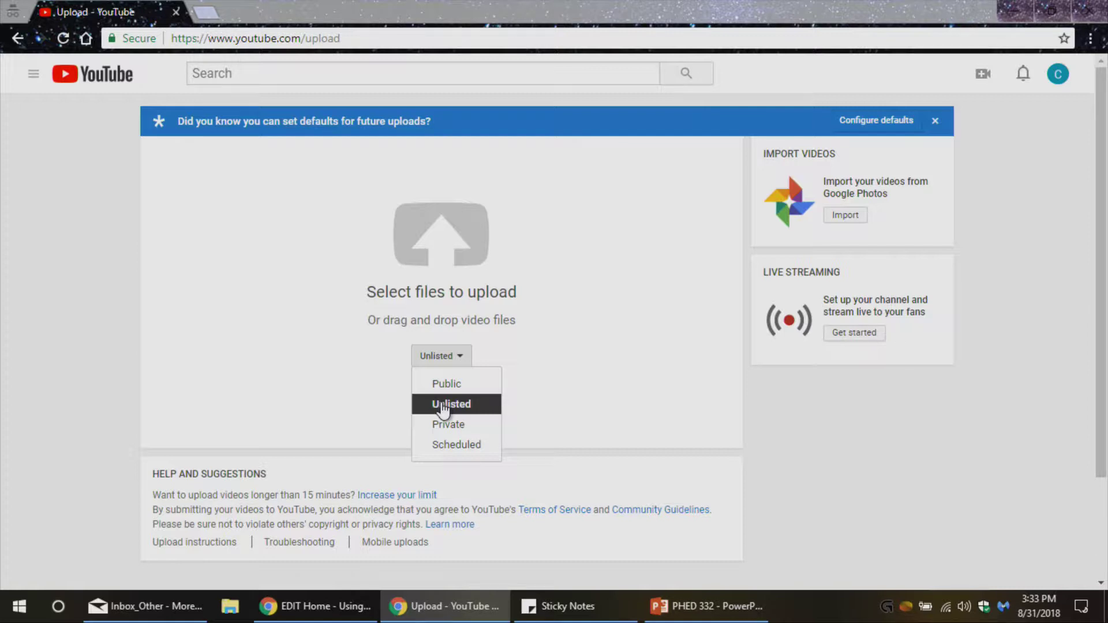
pyautogui.click(465, 407)
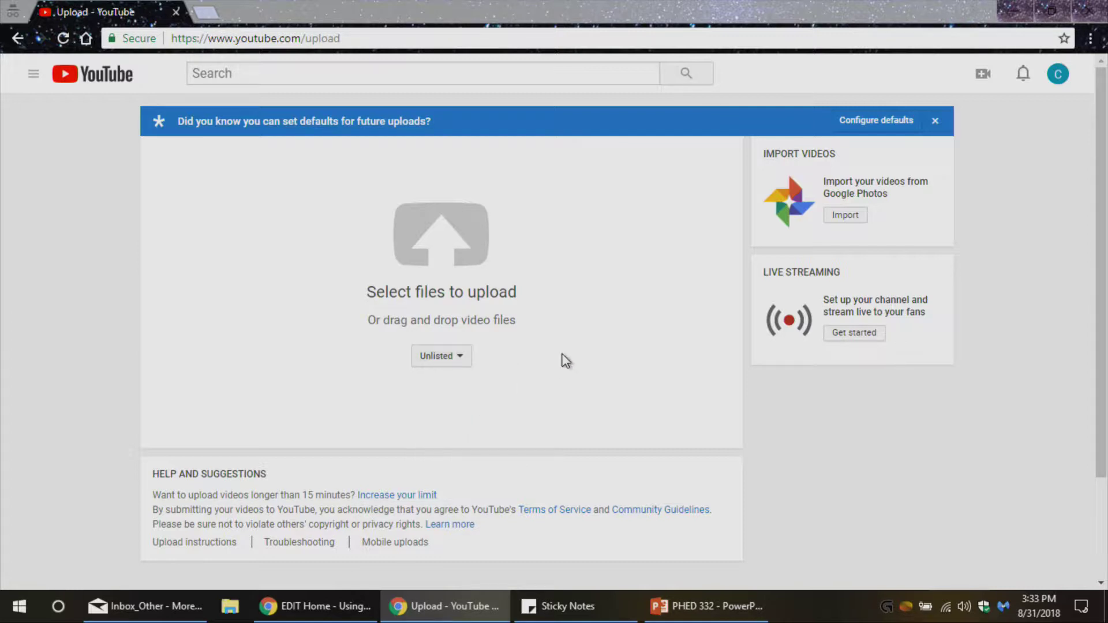
# Select the Desktop 'Presentation' video file with the presenter's name and upload it.
pyautogui.click(434, 258)
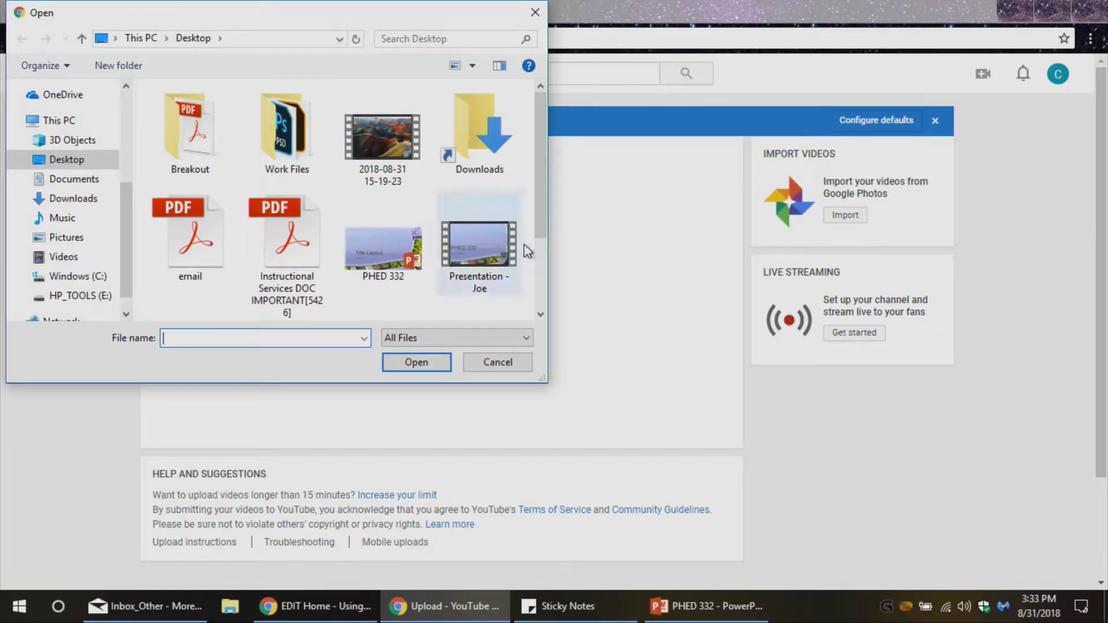
pyautogui.moveTo(538, 183)
pyautogui.mouseDown()
pyautogui.moveTo(545, 257)
pyautogui.moveTo(534, 178)
pyautogui.mouseUp()
pyautogui.click(465, 249)
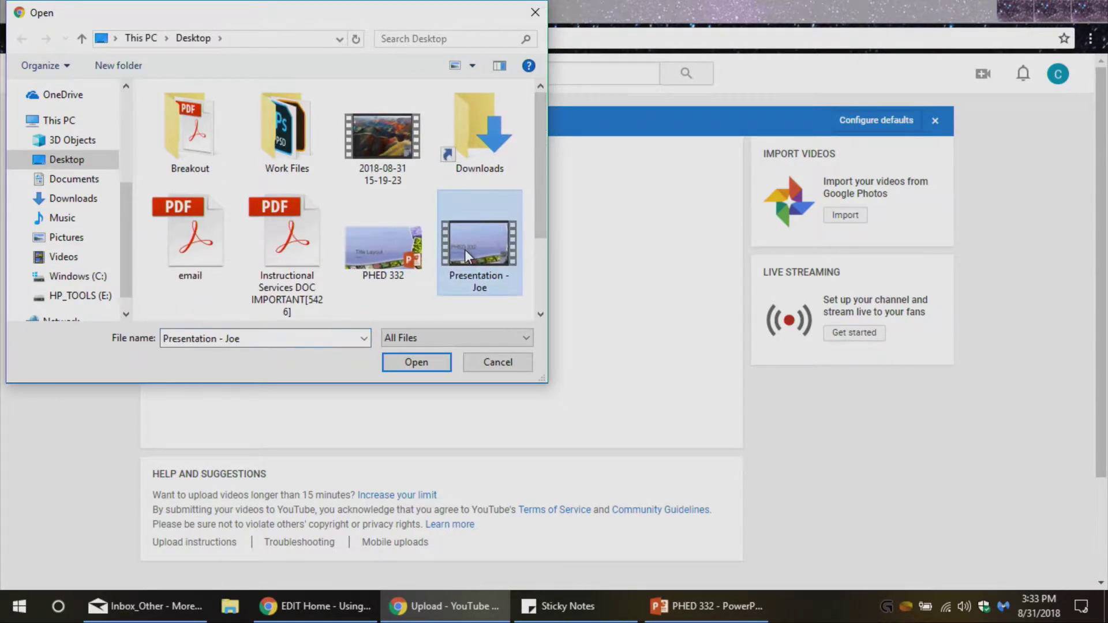
pyautogui.click(419, 363)
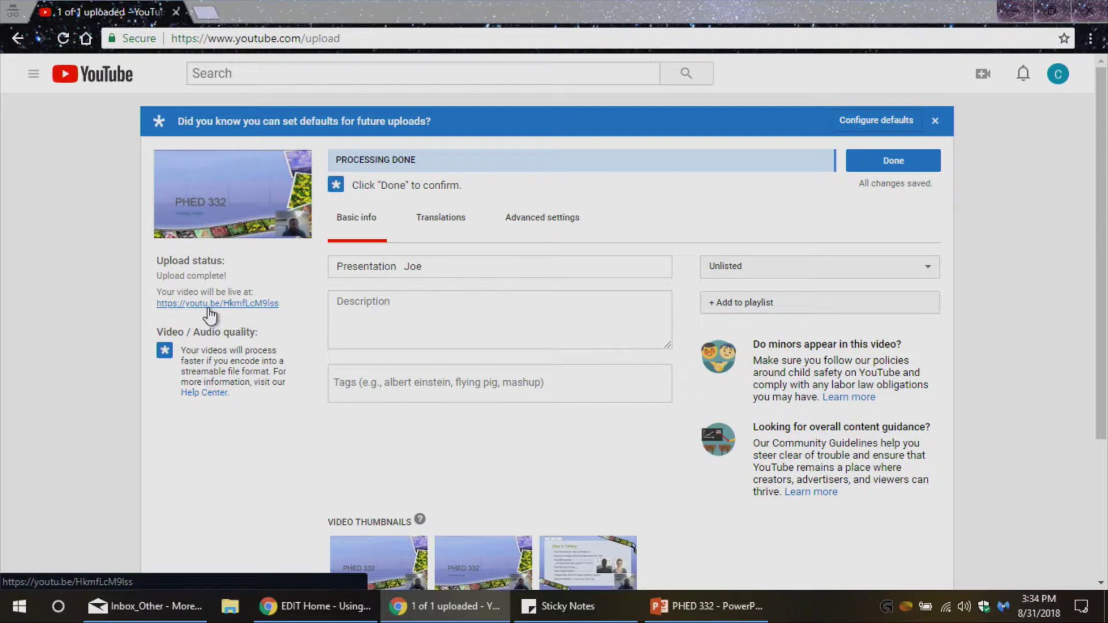
# Replace the existing title with 'PHED 332 001 Presentation' plus the presenter's name.
pyautogui.click(462, 265)
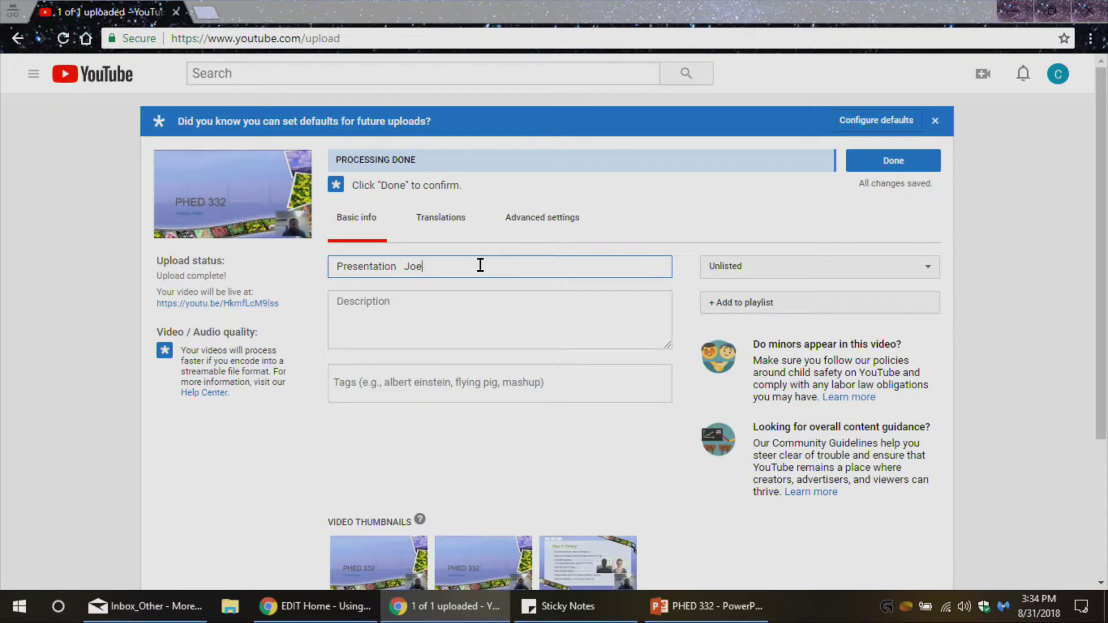
pyautogui.moveTo(451, 268); pyautogui.dragTo(330, 258)
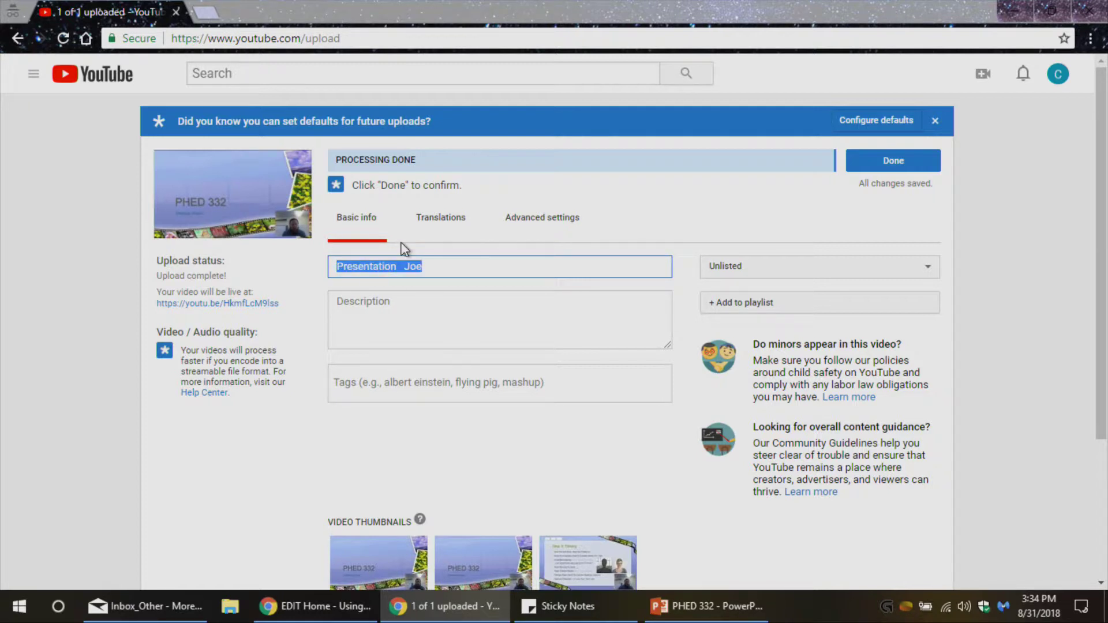
pyautogui.write('PHED')
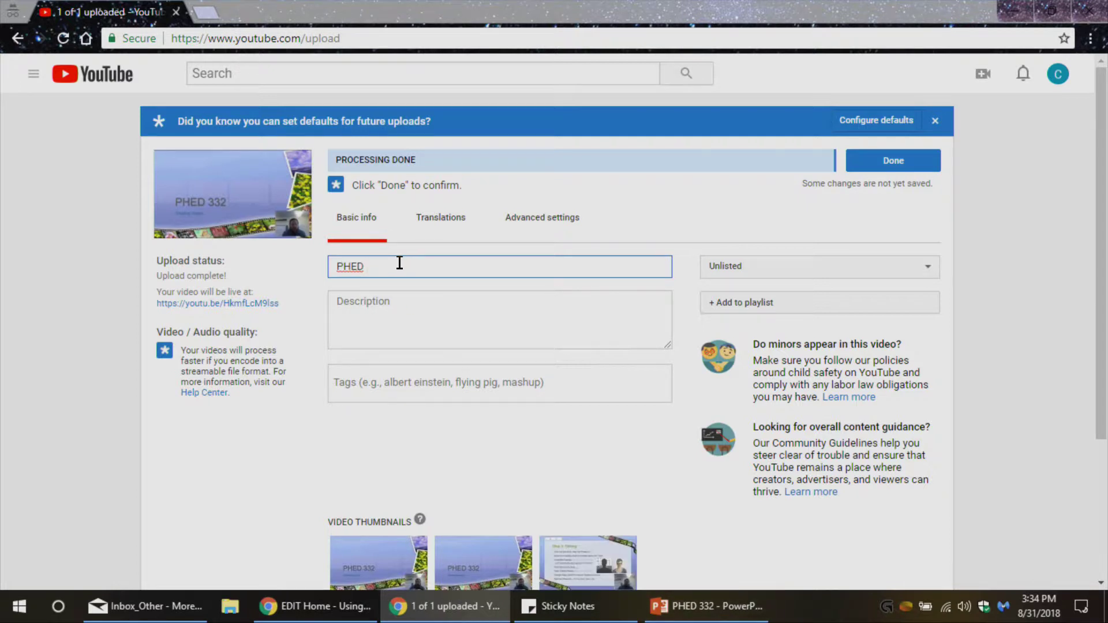
pyautogui.write(' 3')
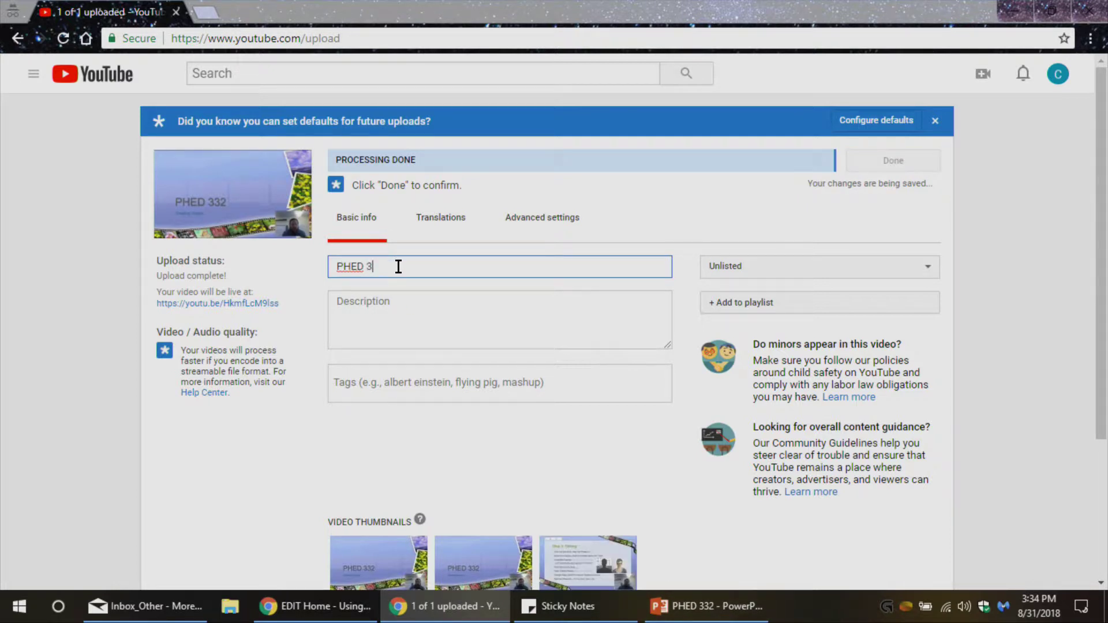
pyautogui.write('32 001 ')
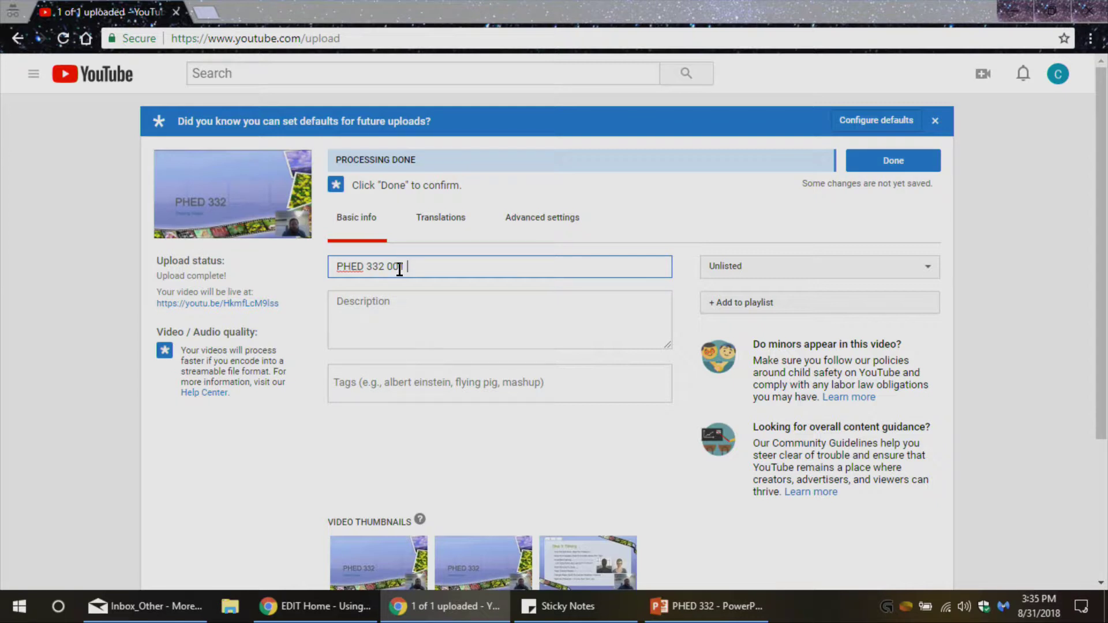
pyautogui.write('Presentation Joe')
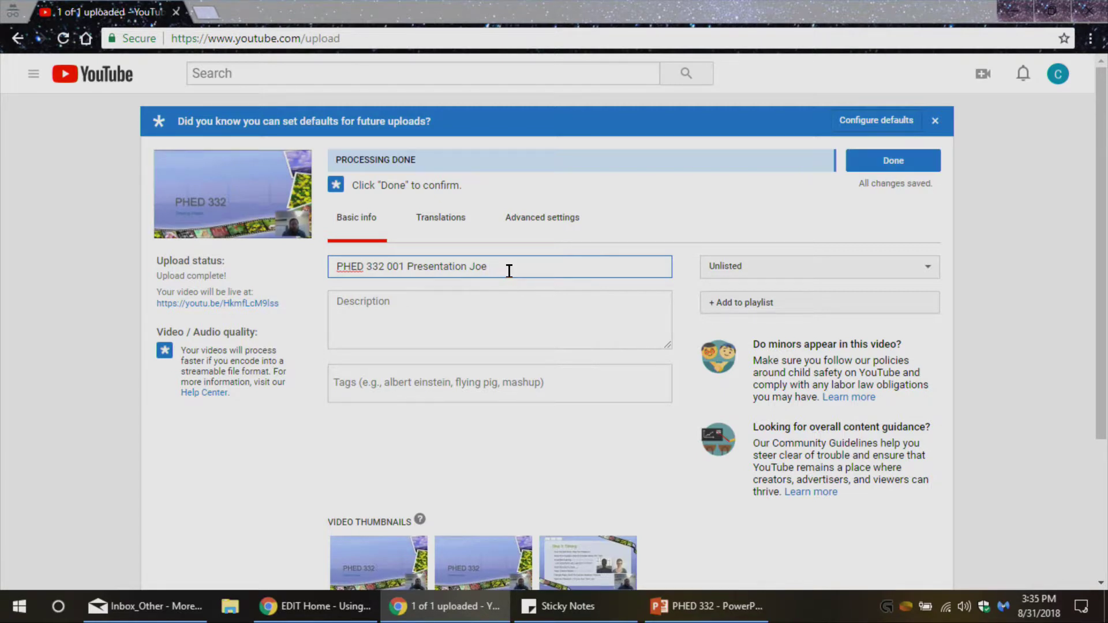
pyautogui.click(462, 315)
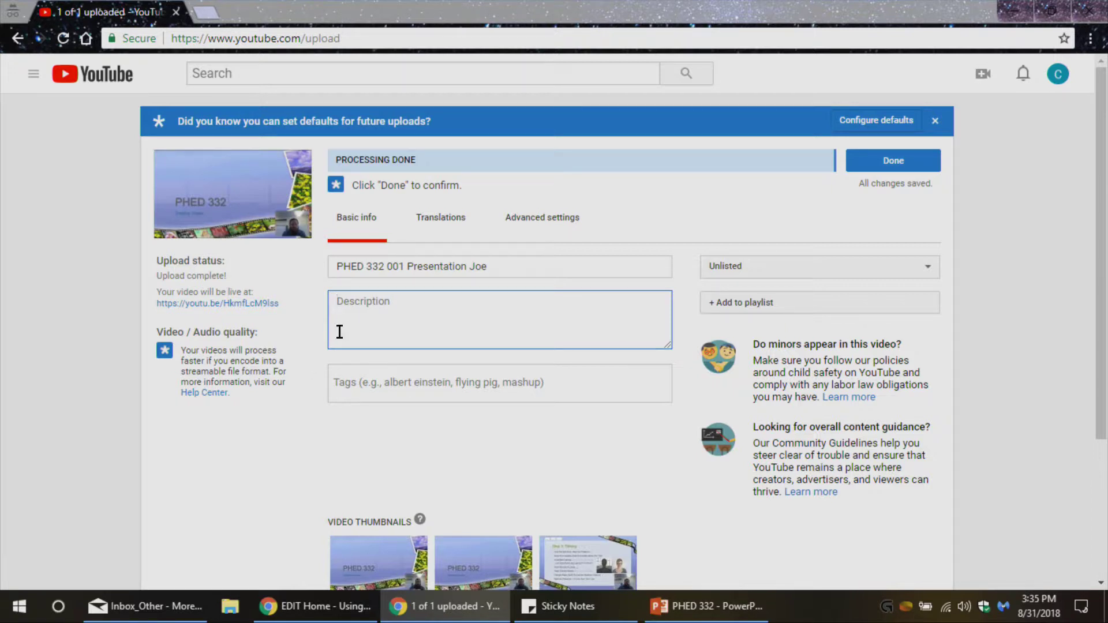
pyautogui.scroll(-1, 414, 319)
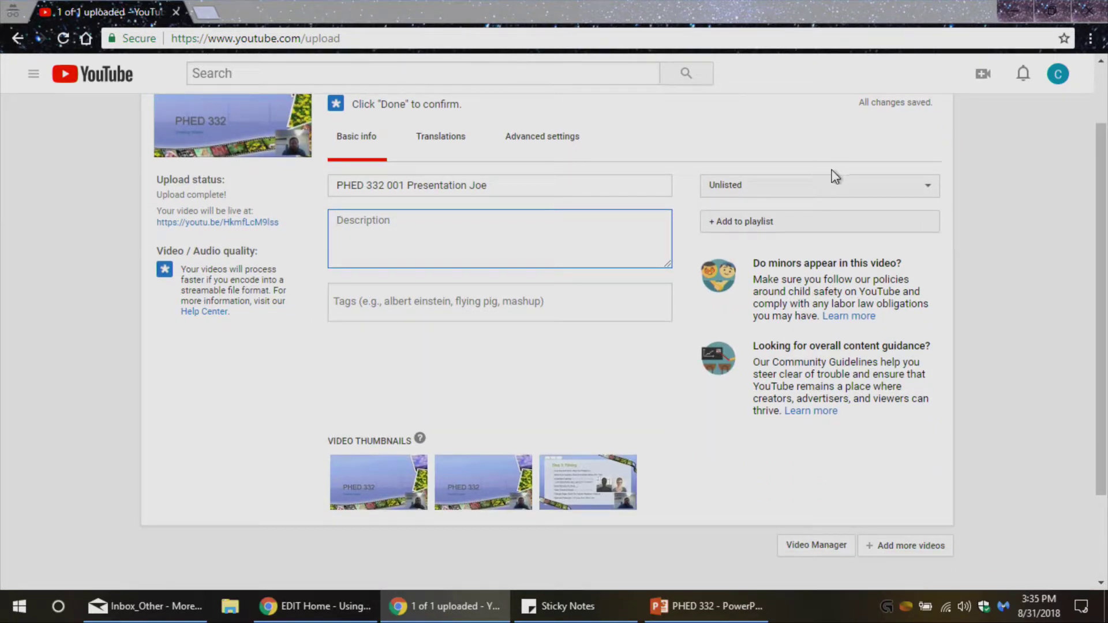
pyautogui.click(931, 189)
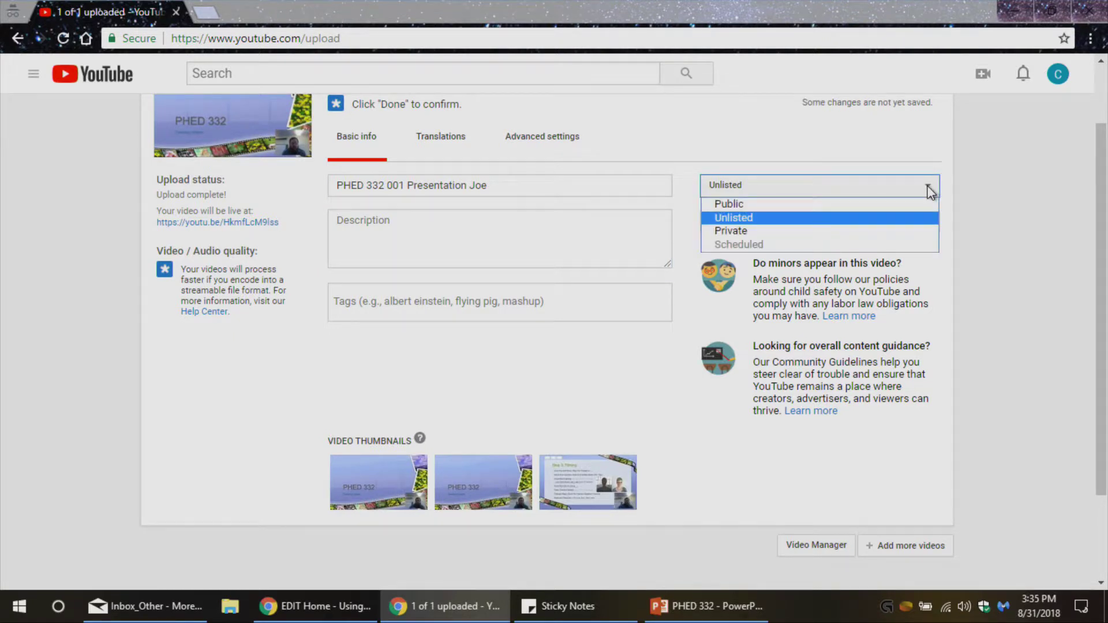
pyautogui.click(749, 219)
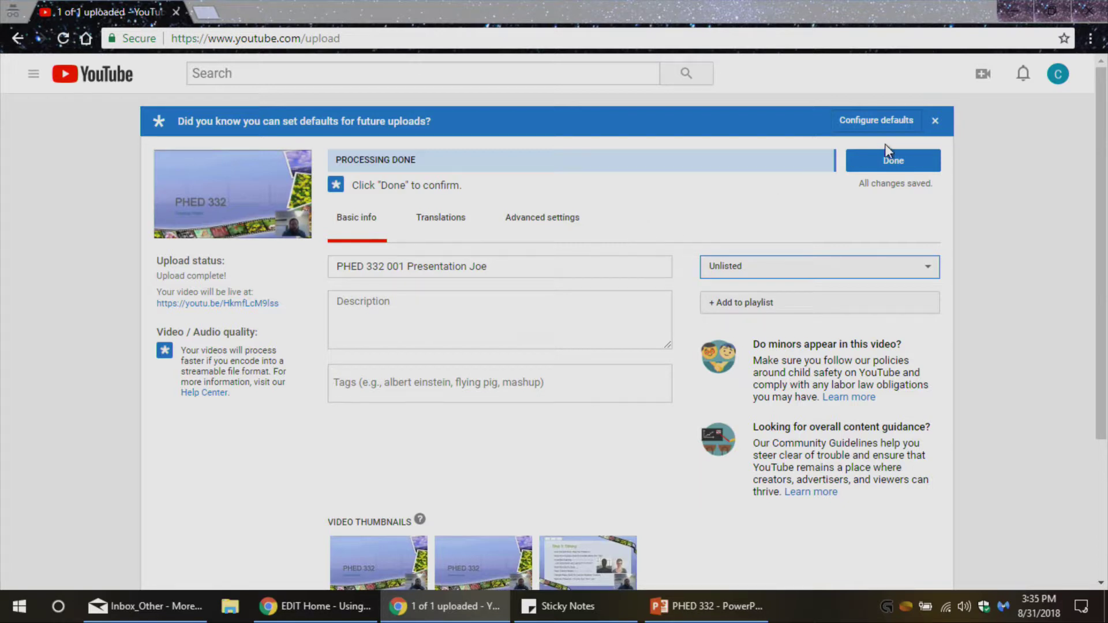
# Finish the upload with Done and bring up the copy option for the video's share link.
pyautogui.click(885, 164)
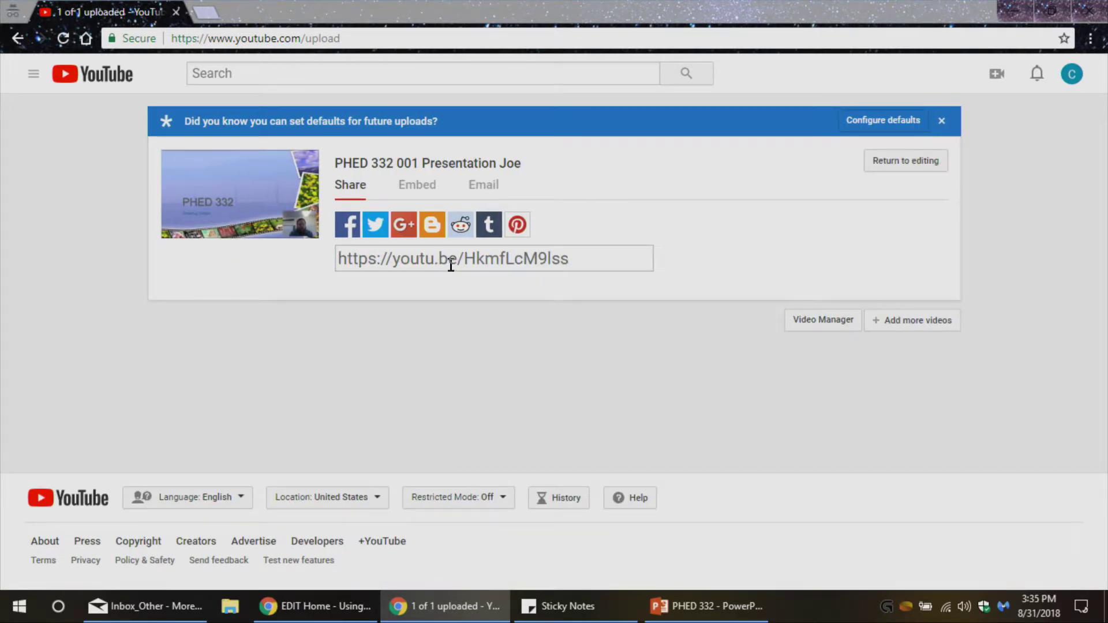
pyautogui.click(472, 258)
pyautogui.rightClick(472, 258)
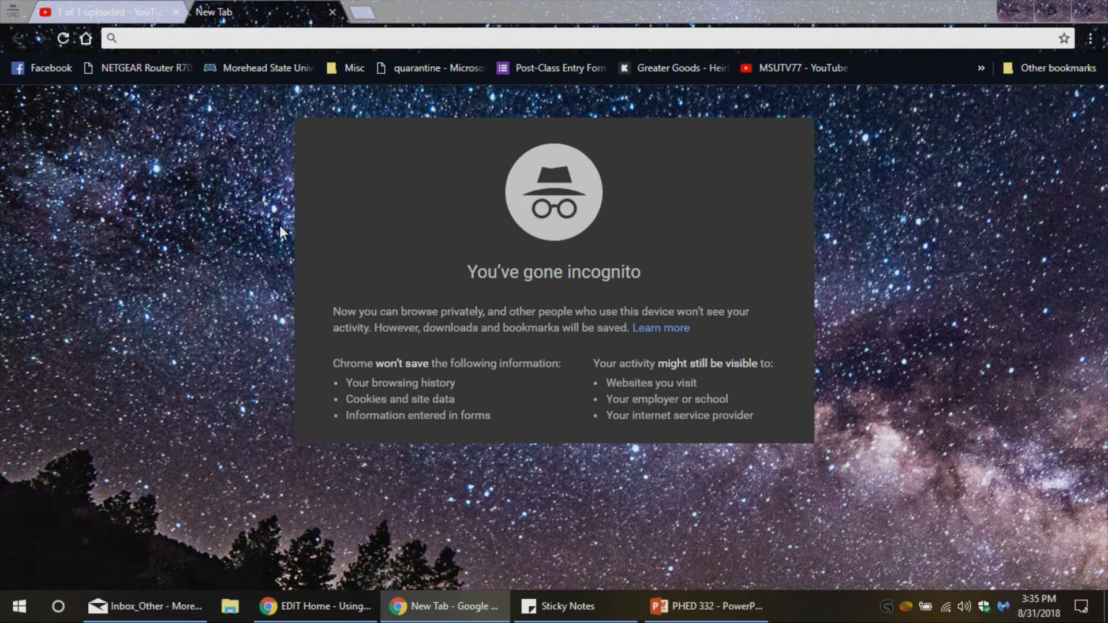
# Paste and open the share link, pause playback, and scroll the Unlisted watch page.
pyautogui.rightClick(149, 38)
pyautogui.click(179, 147)
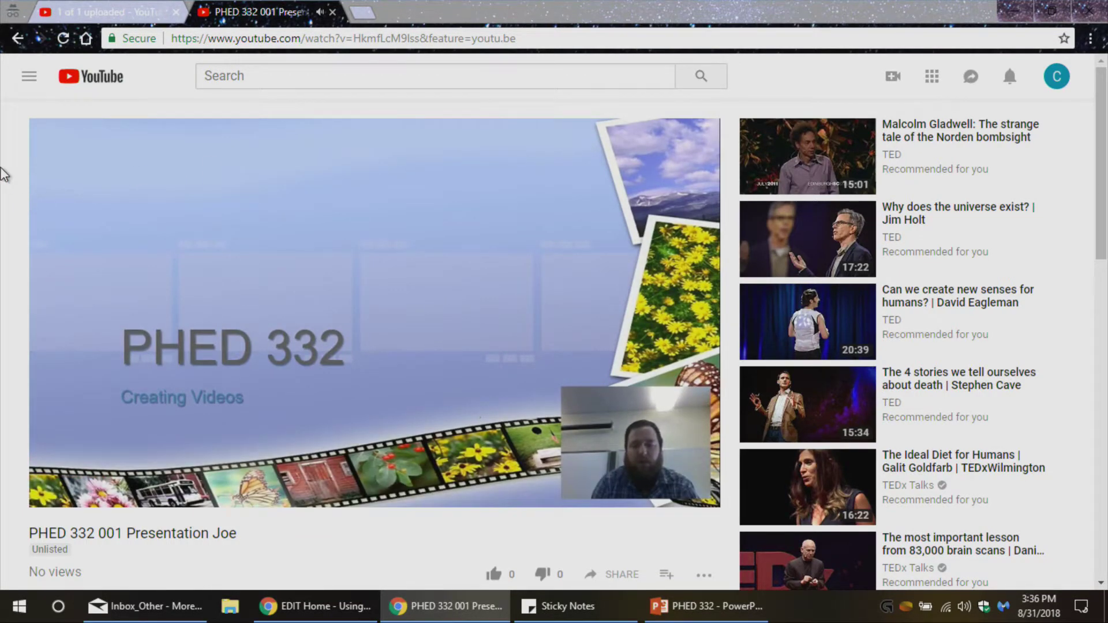
pyautogui.scroll(-4, 10, 165)
pyautogui.scroll(-4, 10, 161)
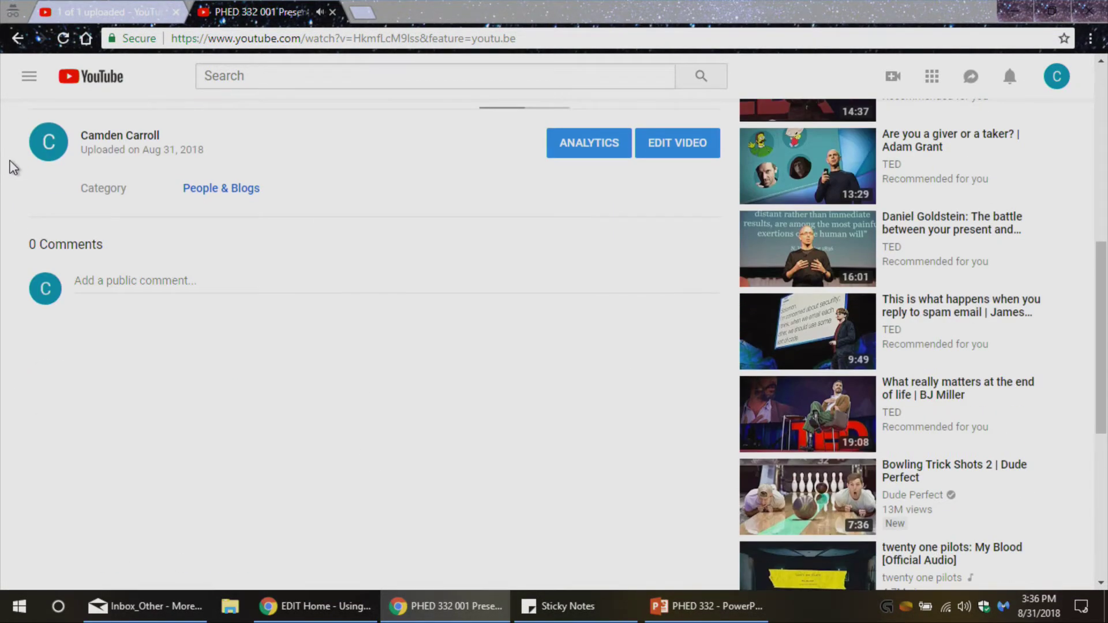
pyautogui.scroll(8, 10, 165)
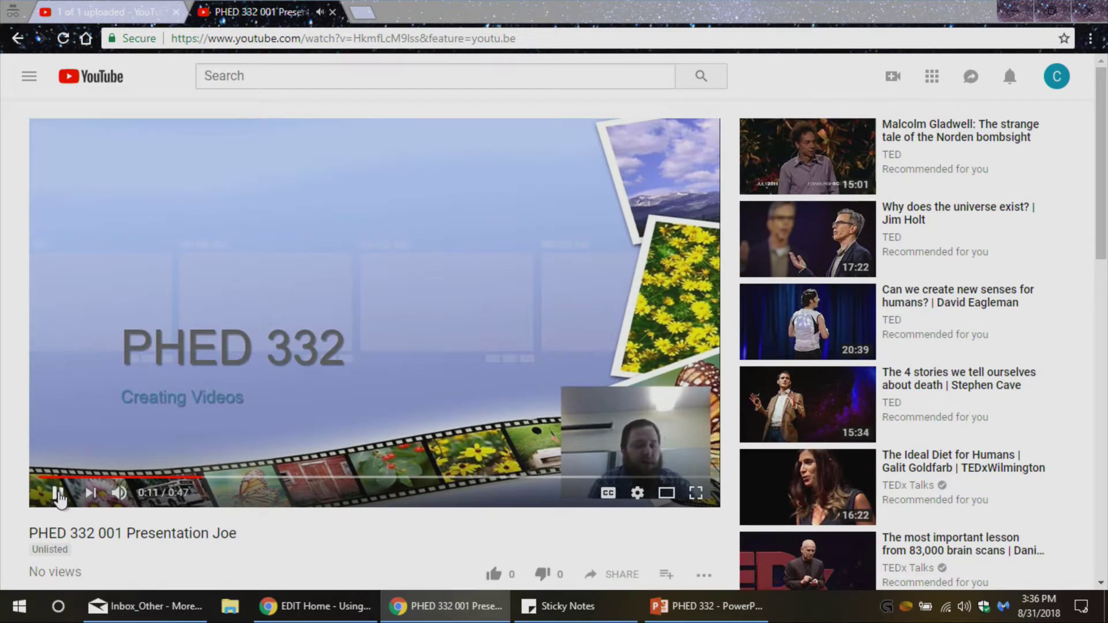
pyautogui.click(59, 493)
pyautogui.scroll(-3, 17, 271)
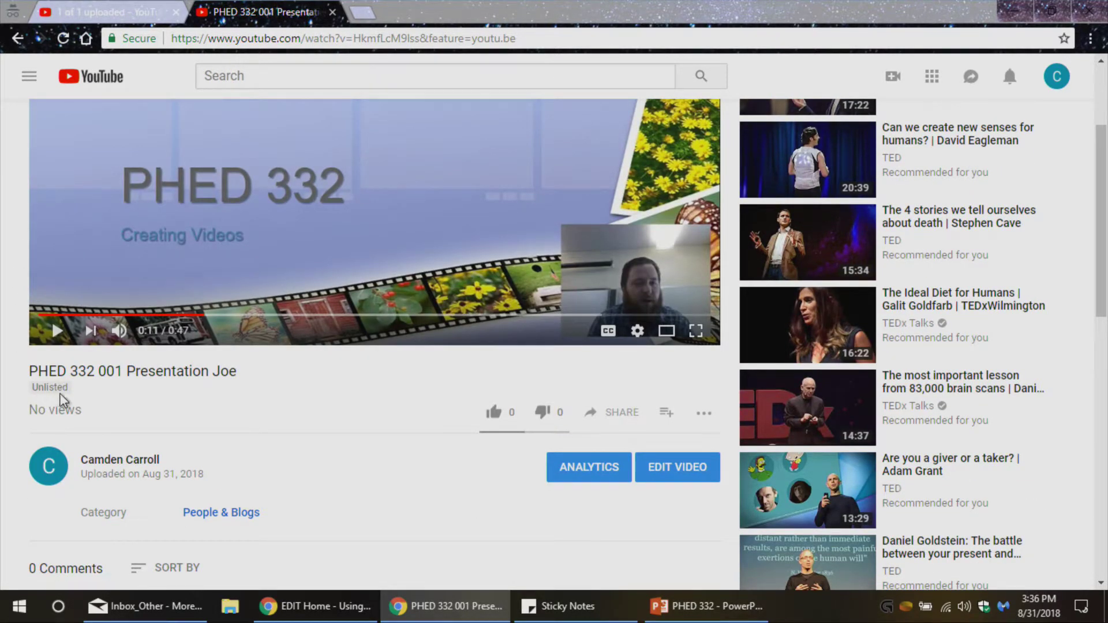
pyautogui.scroll(-3, 110, 395)
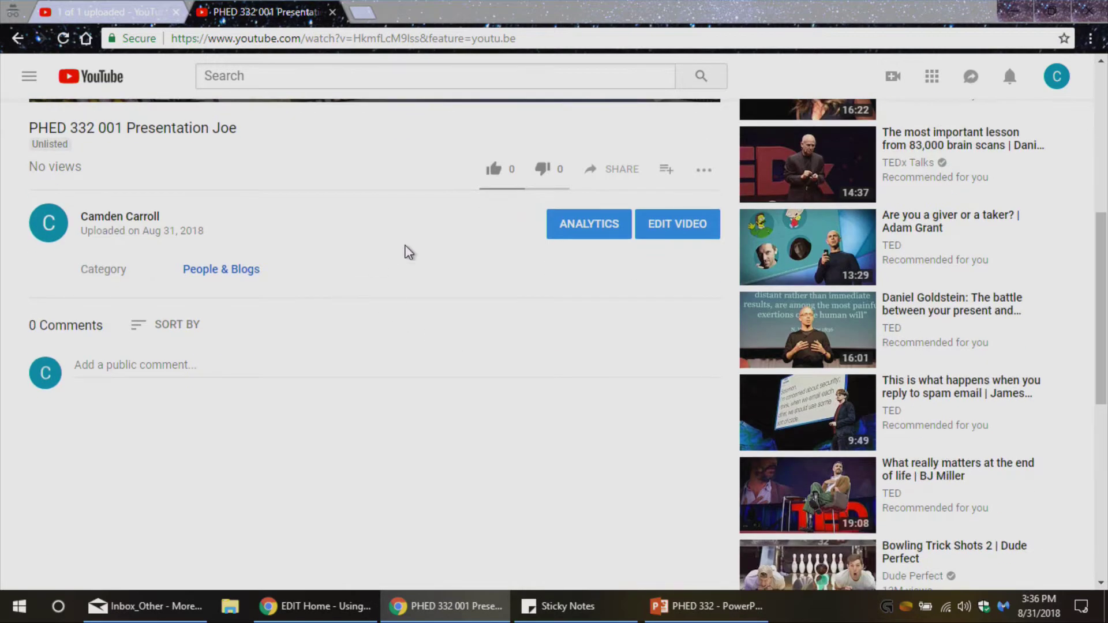
pyautogui.scroll(5, 523, 256)
pyautogui.scroll(-2, 404, 433)
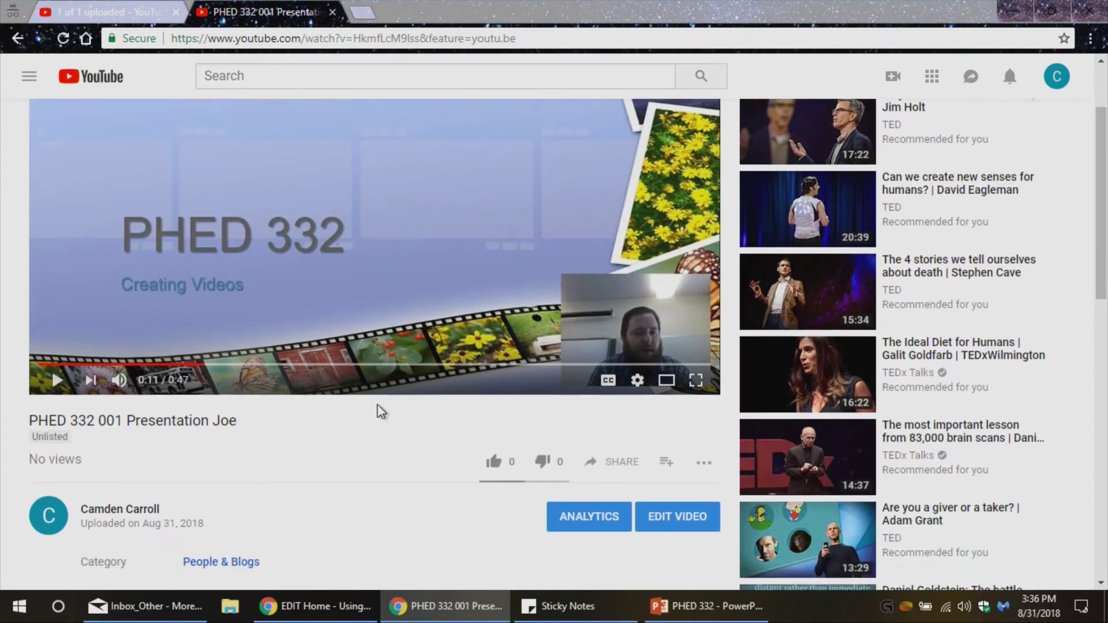